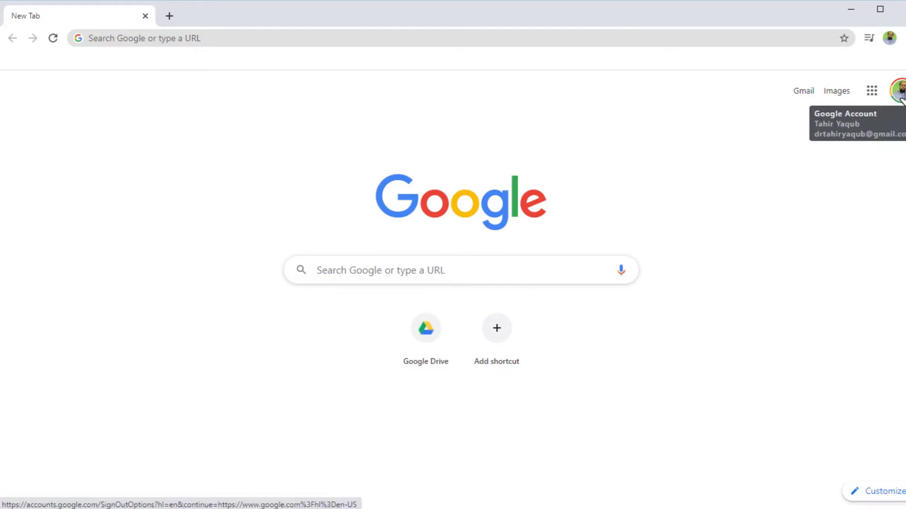
- Show the Google apps launcher on Chrome's new tab page
click(873, 92)
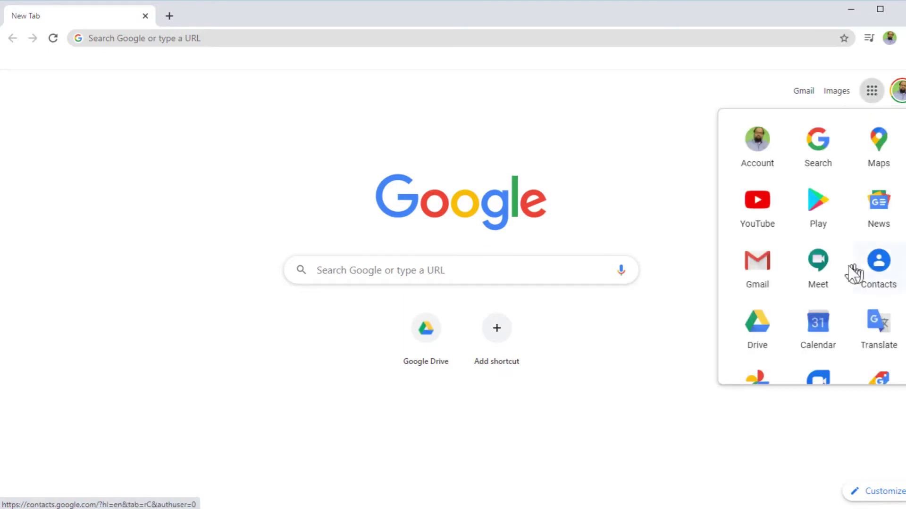
- Go to Google Meet from the apps launcher and start a new meeting
click(818, 267)
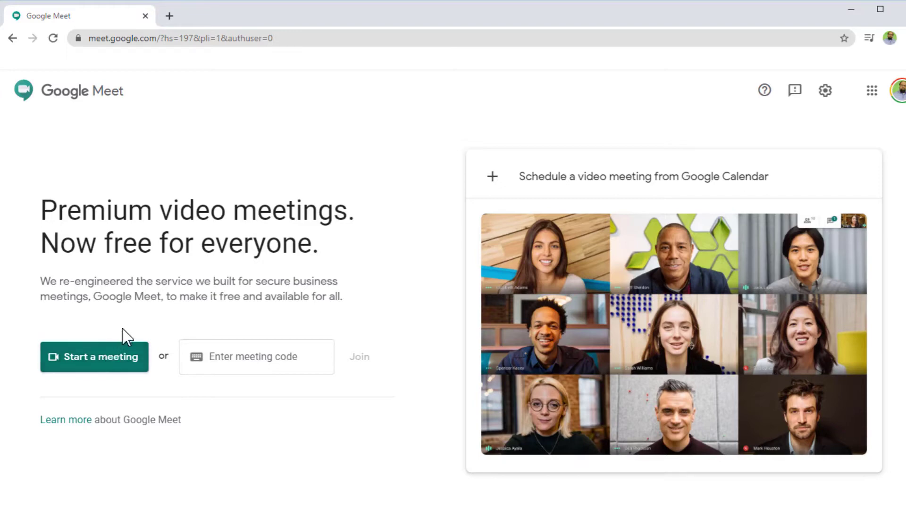
click(90, 363)
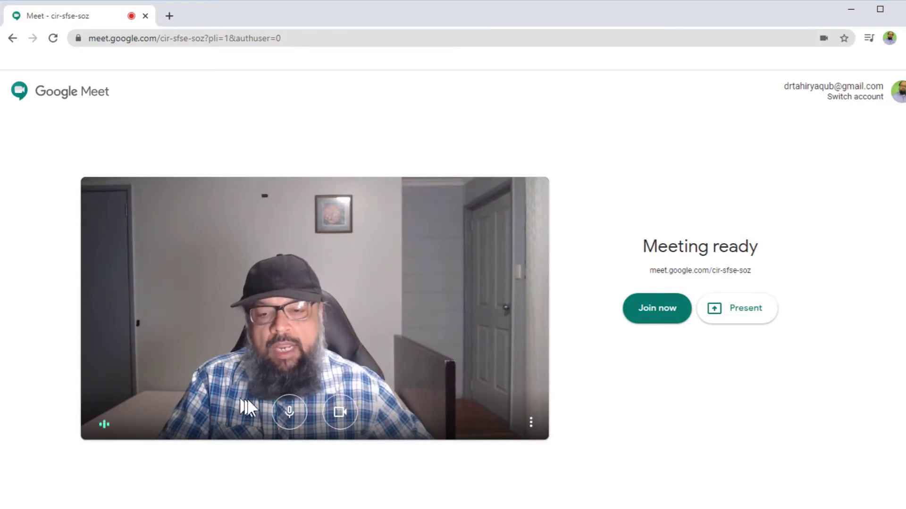
- Turn the camera off and back on, switch captions on then off, and bring up Meet settings
click(337, 416)
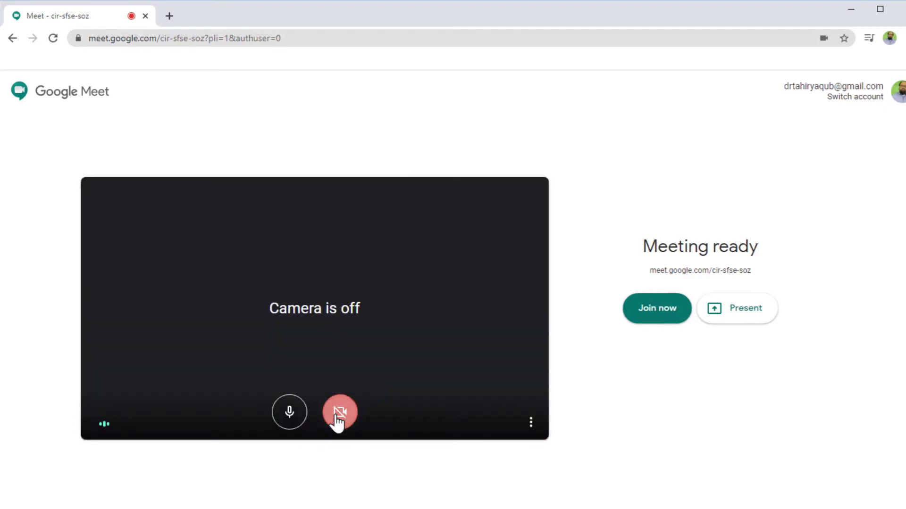
click(335, 418)
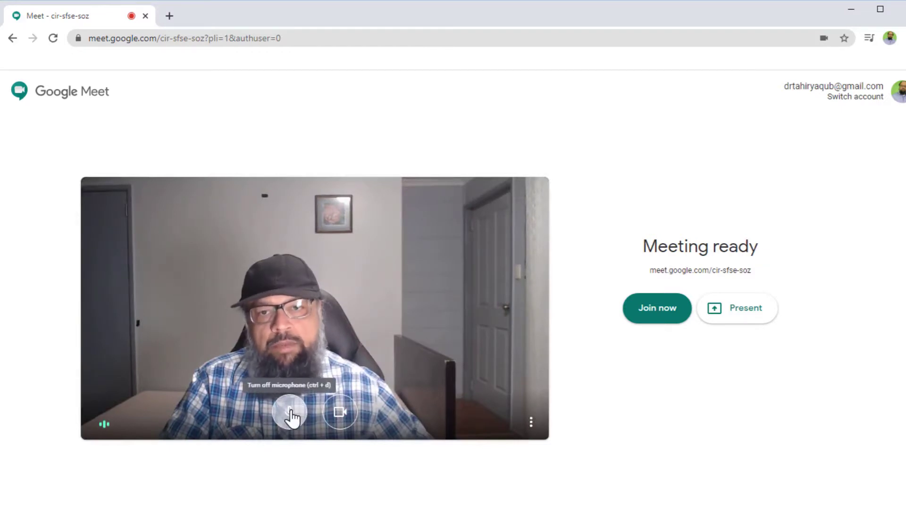
click(531, 421)
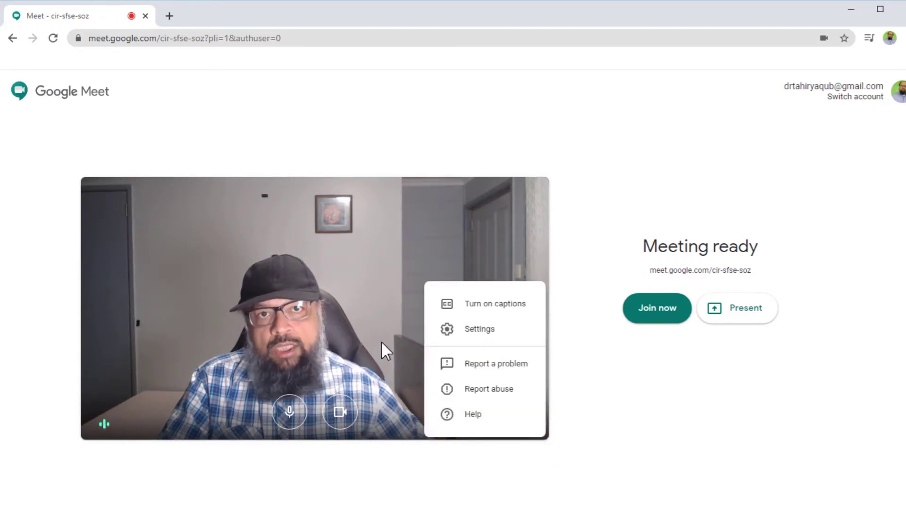
click(490, 311)
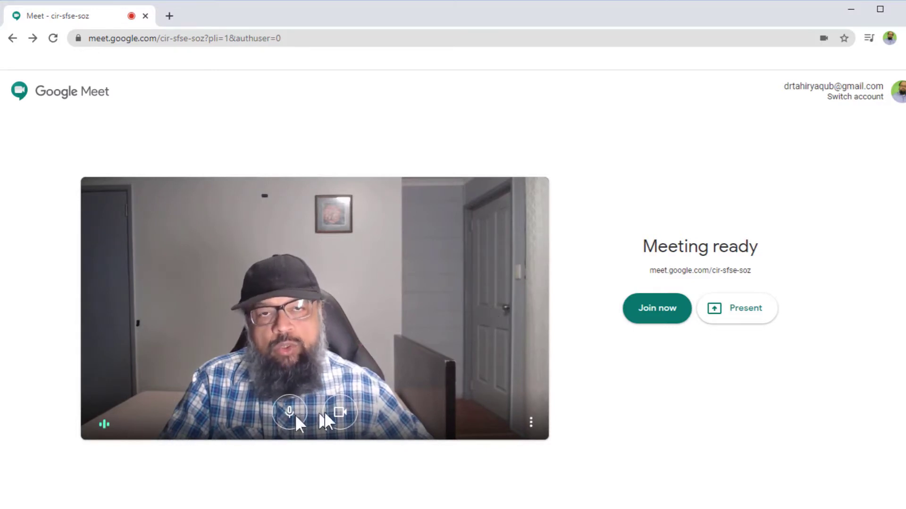
click(531, 422)
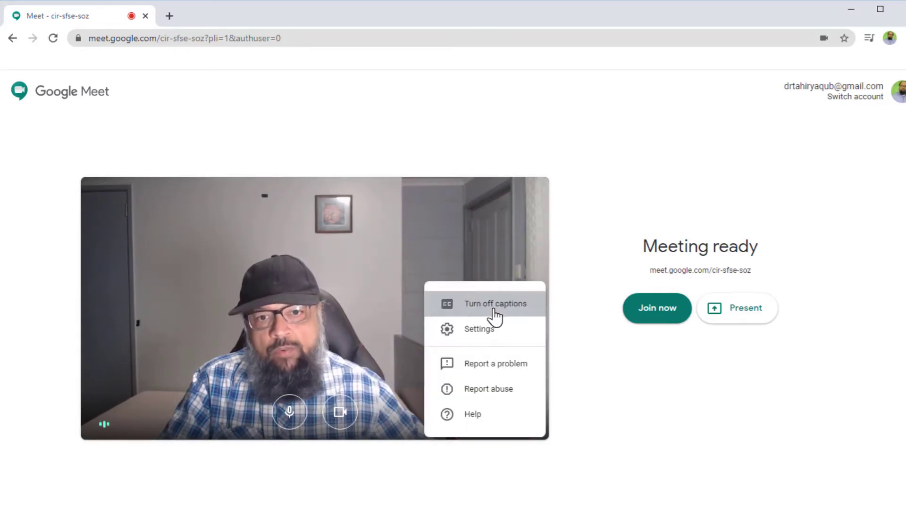
click(492, 313)
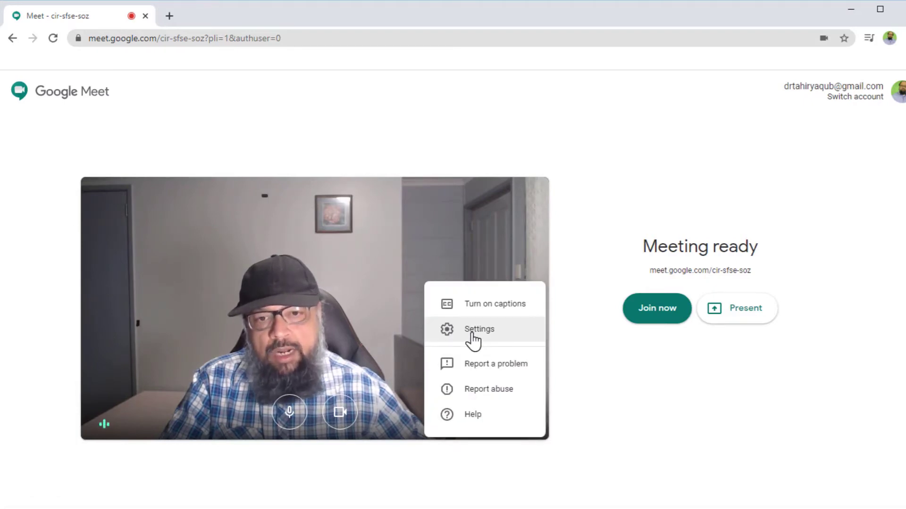
click(472, 334)
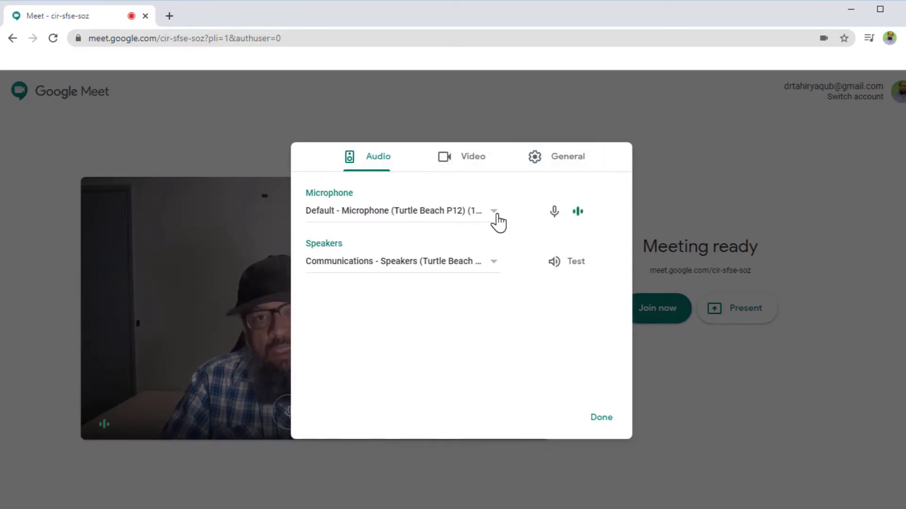
- Review the microphone list and keep the Default Turtle Beach P12 microphone
click(497, 222)
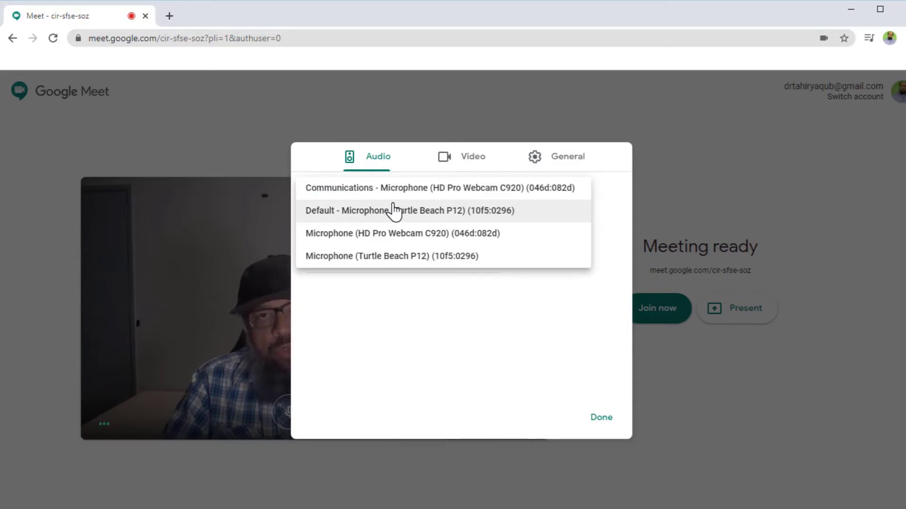
click(341, 176)
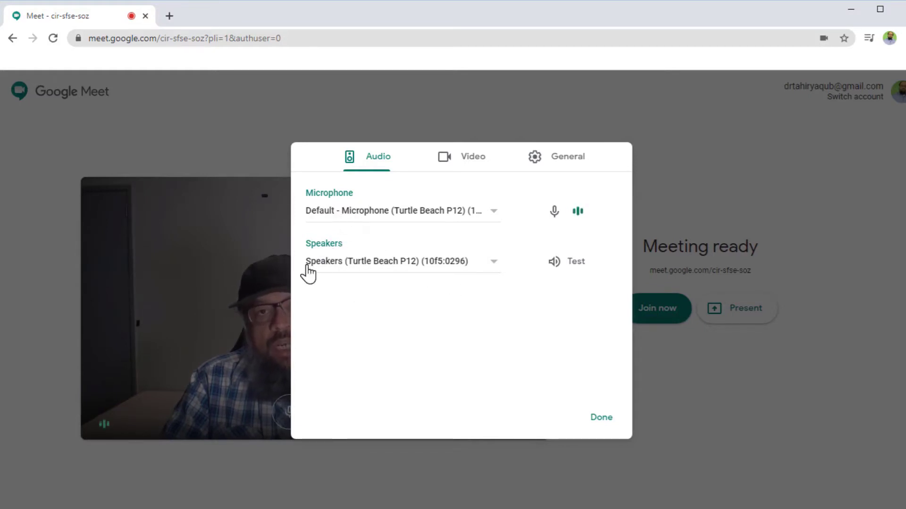
- Keep the video send resolution at Standard definition (360p) and close settings
click(470, 165)
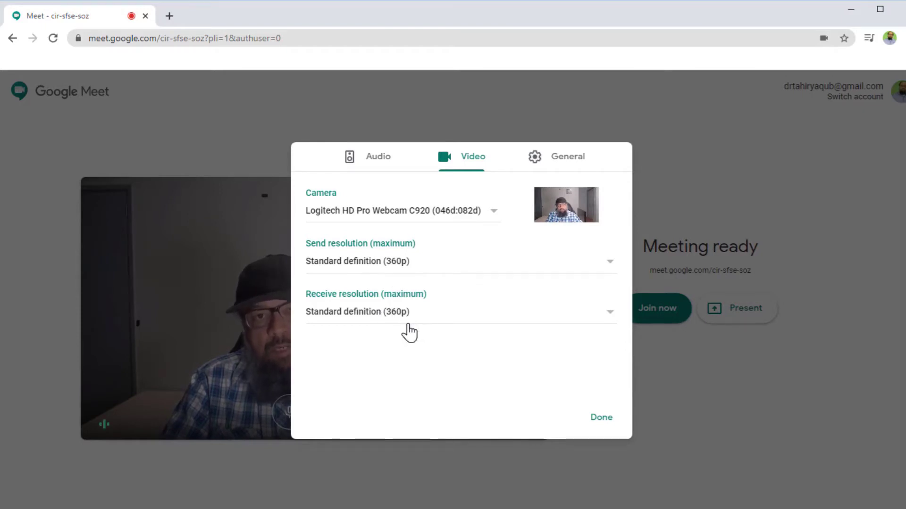
click(611, 274)
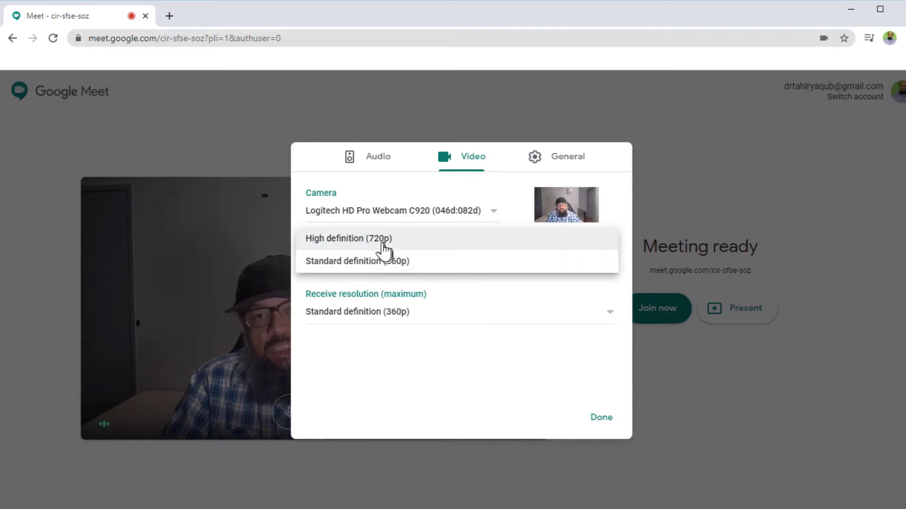
click(383, 261)
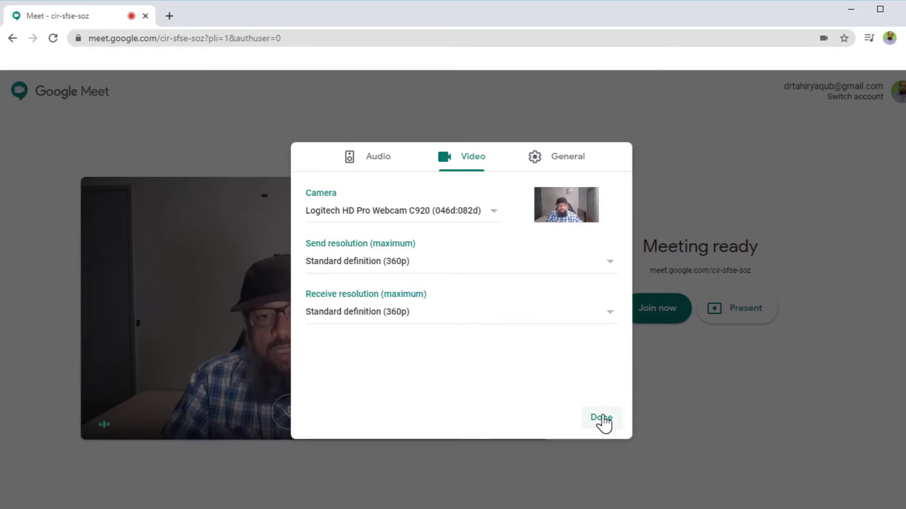
click(602, 419)
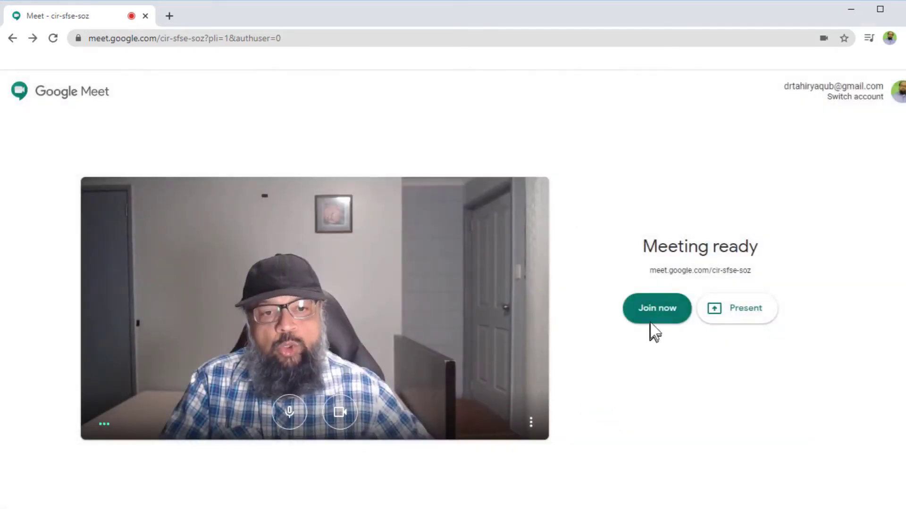
- Join the call and copy the meeting's joining info from Add others
click(656, 314)
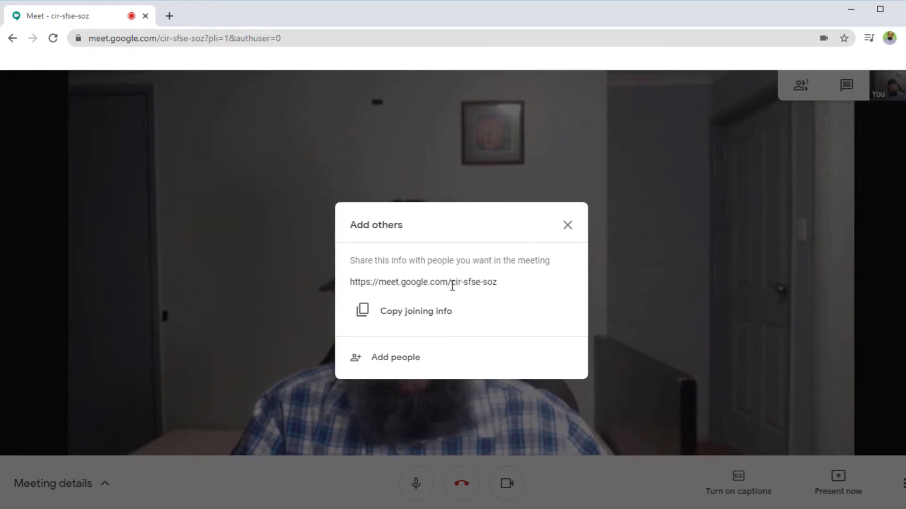
click(420, 304)
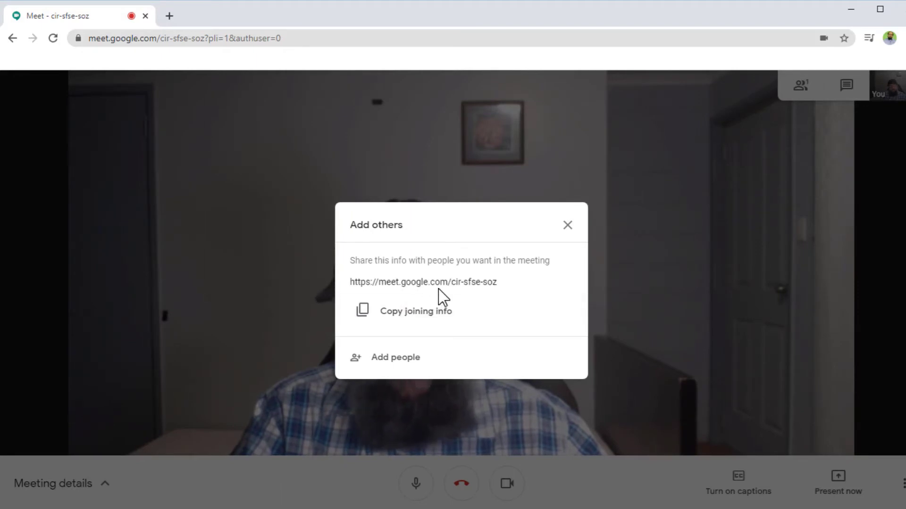
click(445, 292)
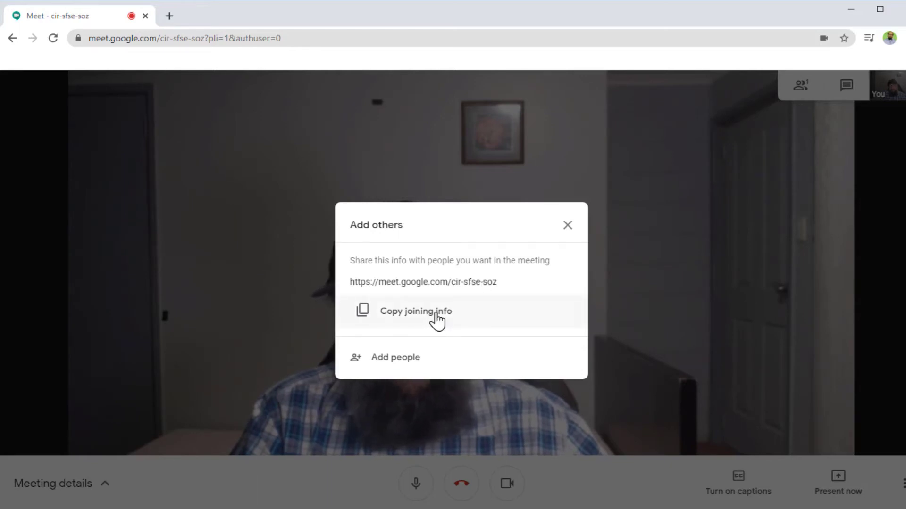
click(438, 321)
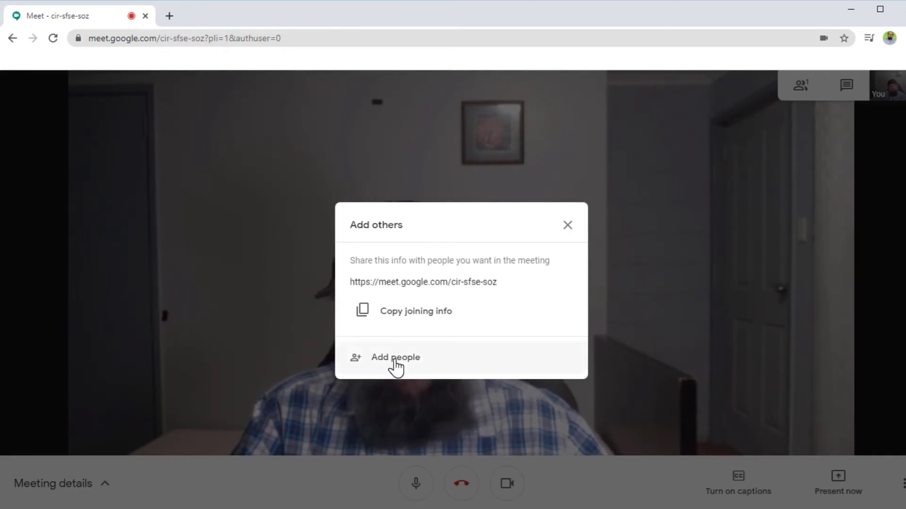
- Email a meeting invite to a contact found by name search plus one suggested contact
click(395, 361)
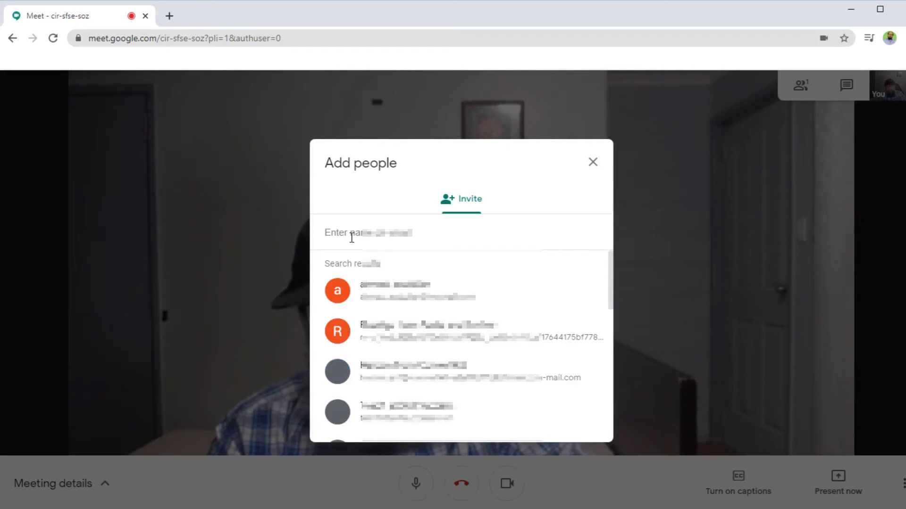
click(351, 238)
text(ahmad)
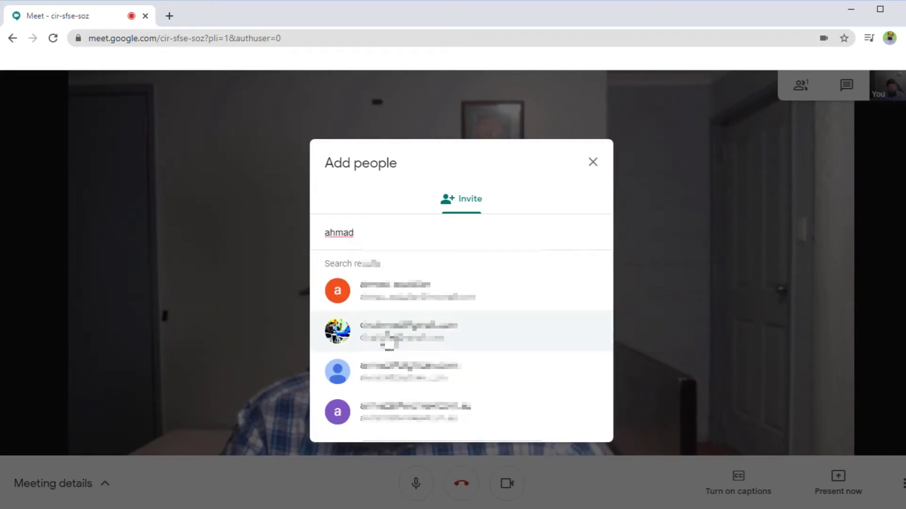
click(388, 339)
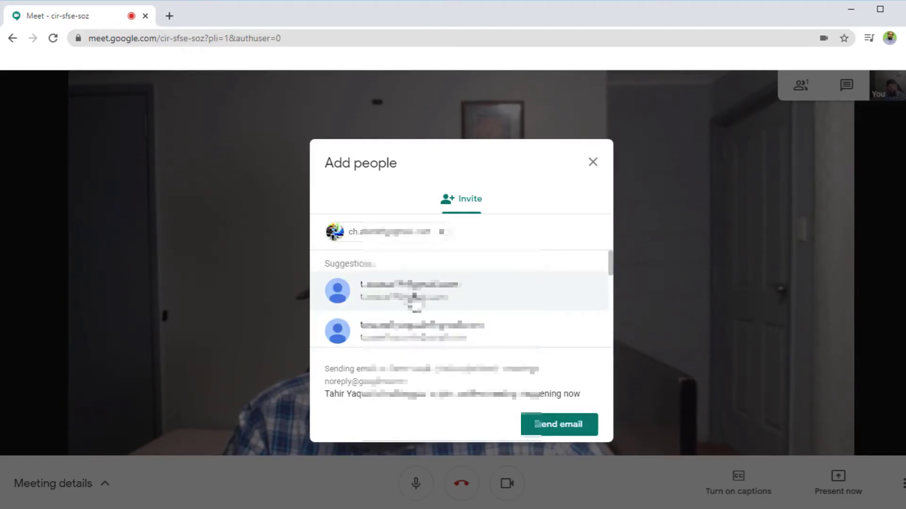
click(415, 297)
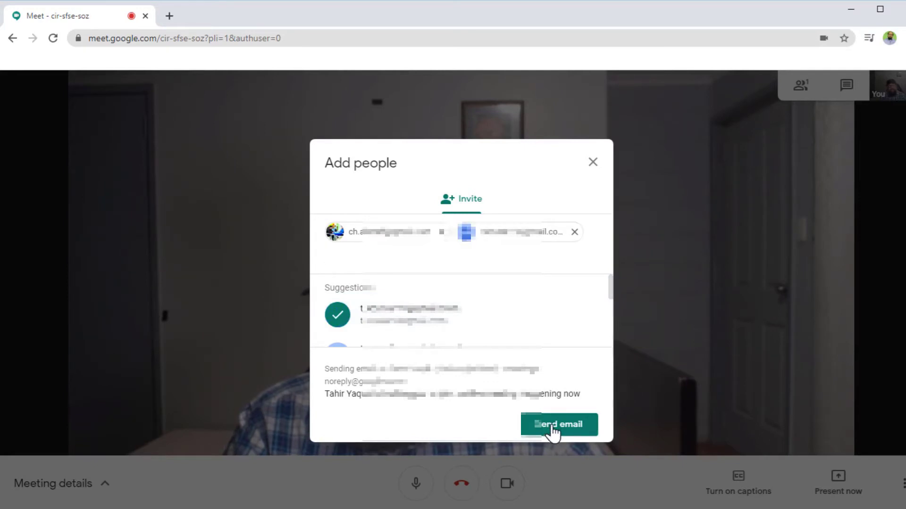
click(552, 429)
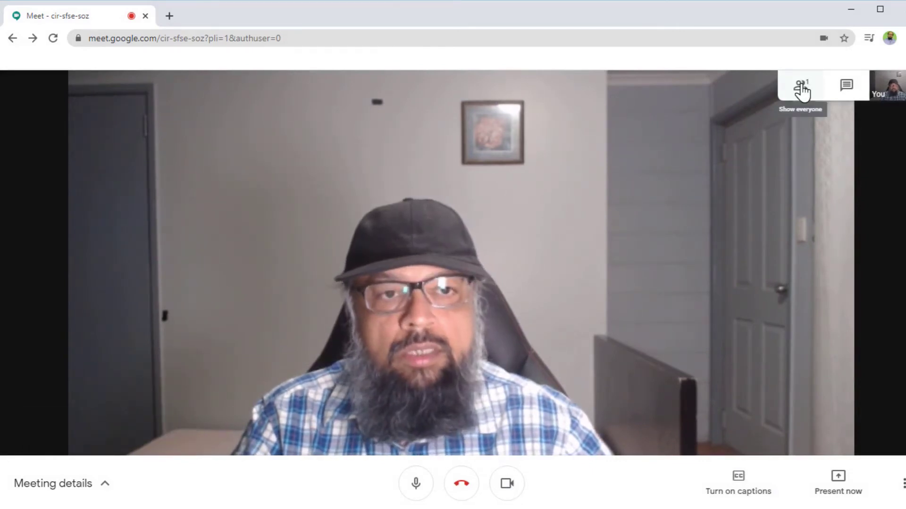
- Show the participant list, add a blank browser tab, and return to the Meet call
click(801, 92)
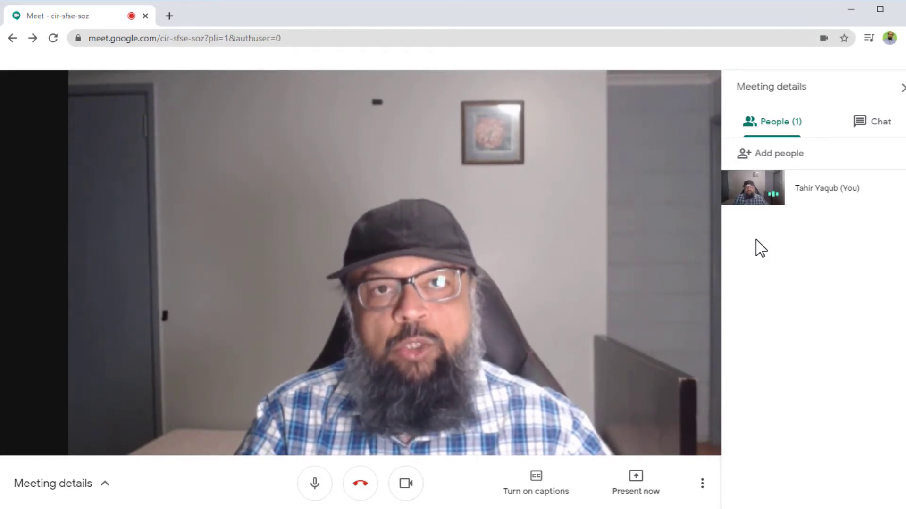
click(169, 16)
click(71, 16)
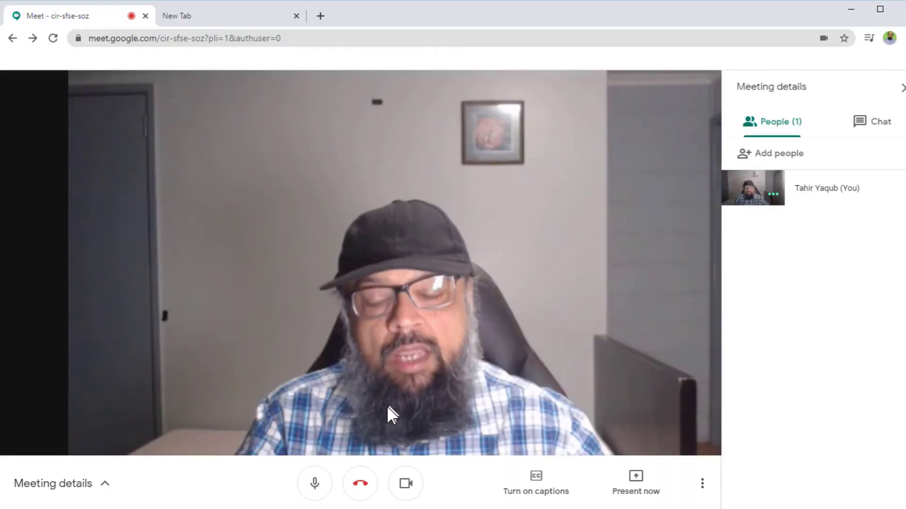
- Leave the Meet call, close its tab, and show the Google apps launcher
click(366, 484)
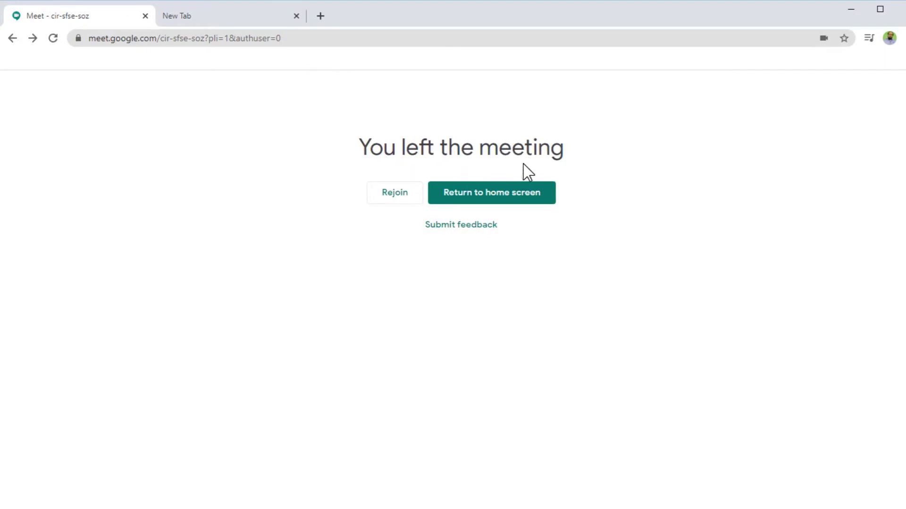
click(146, 16)
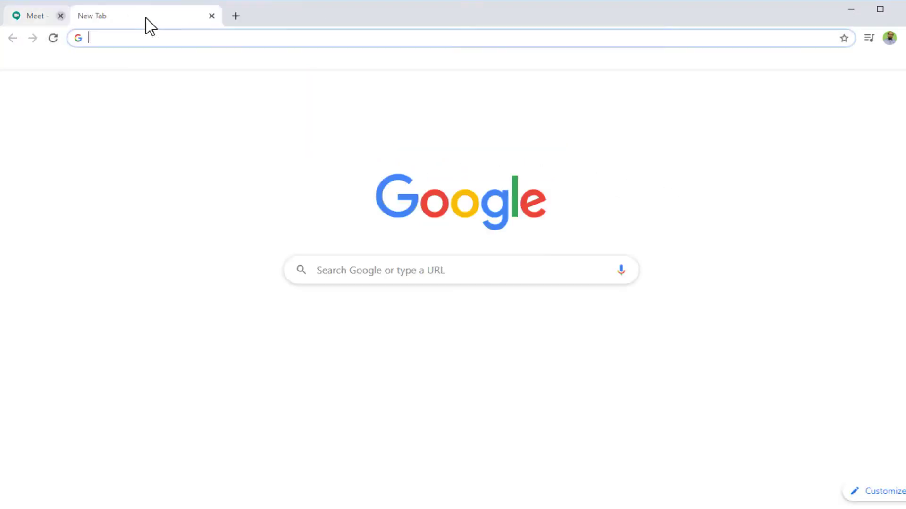
click(872, 92)
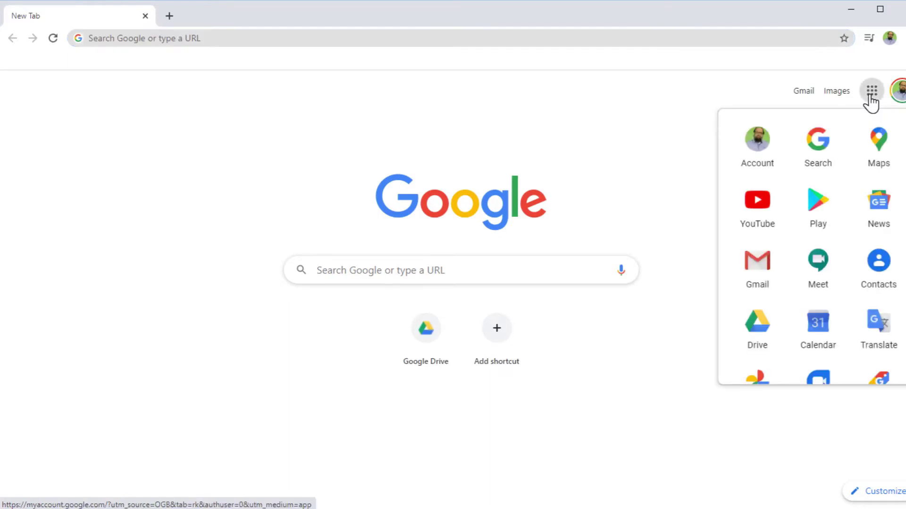
- In Google Calendar, draft a Jun 29 6:30–7:30pm event with Google Meet conferencing attached
click(818, 326)
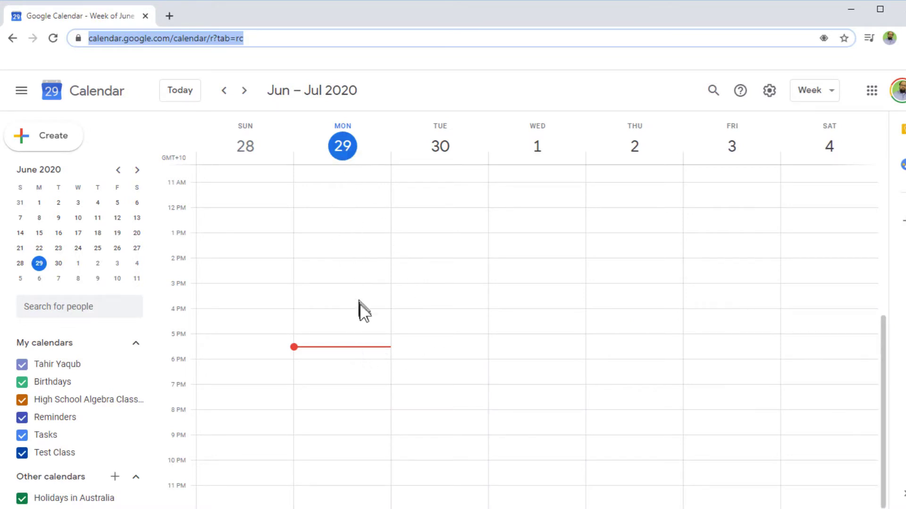
click(341, 372)
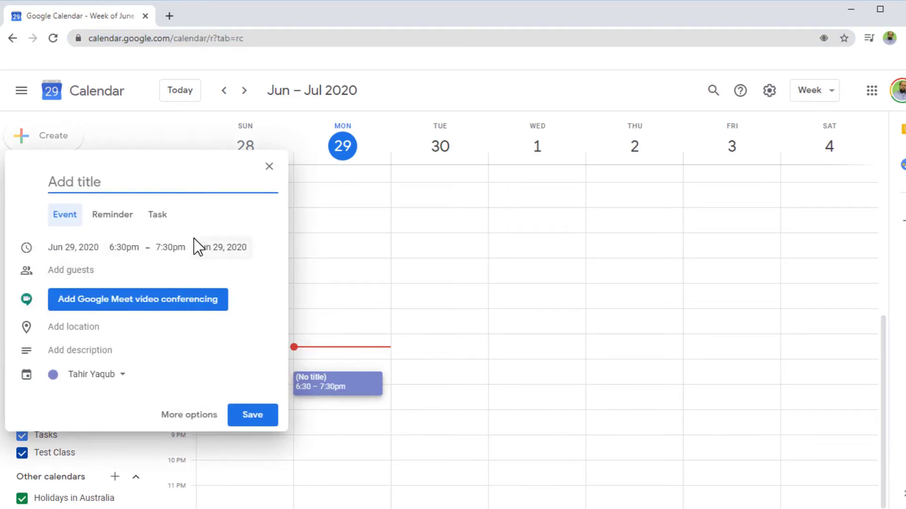
click(121, 310)
click(118, 311)
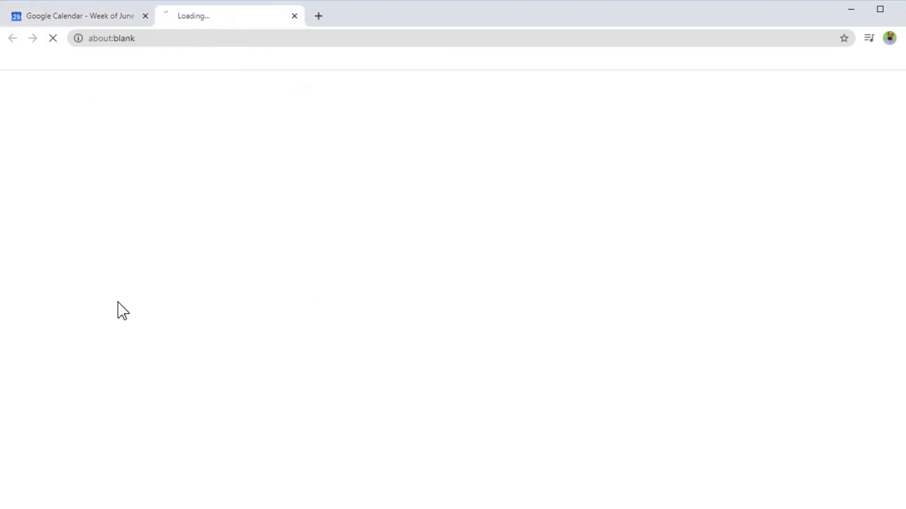
key(ctrl+w)
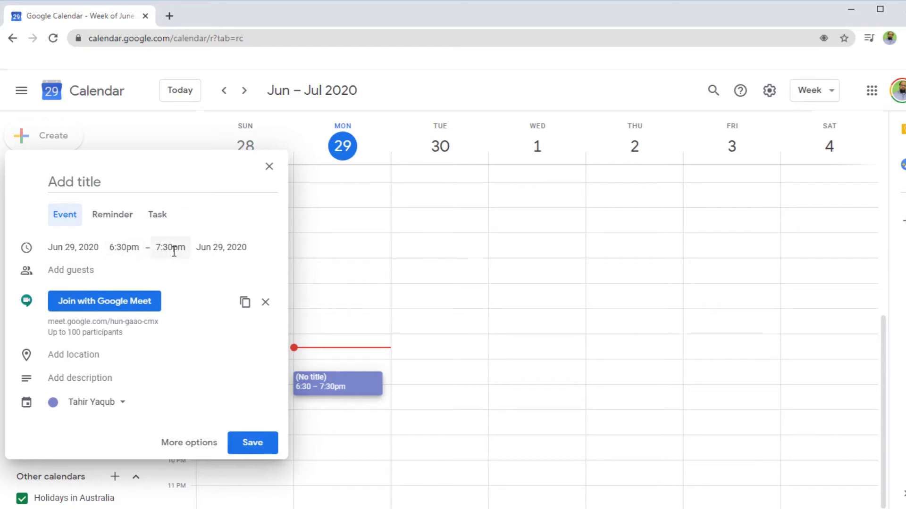
- Invite one guest by pasting their e-mail address, and begin the description 'Urgent Meeting'
click(92, 269)
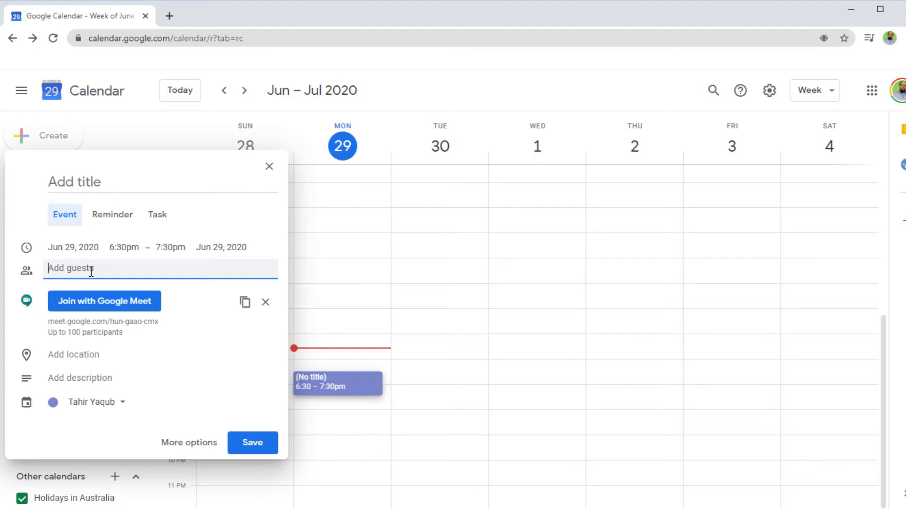
key(ctrl+v)
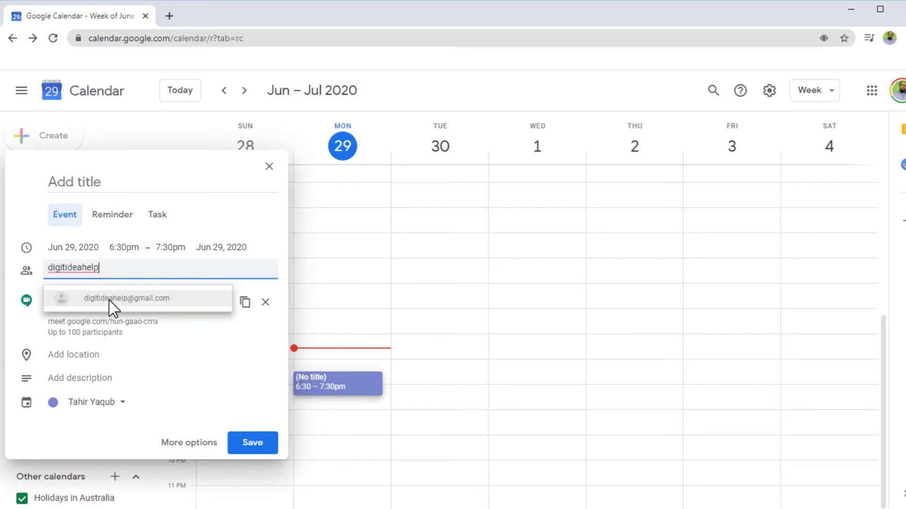
click(109, 301)
mouse_move(110, 286)
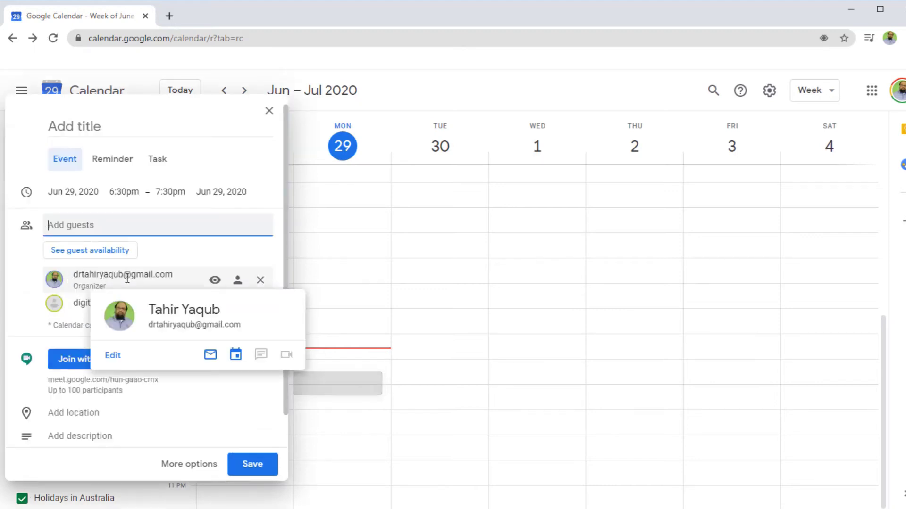
mouse_move(67, 315)
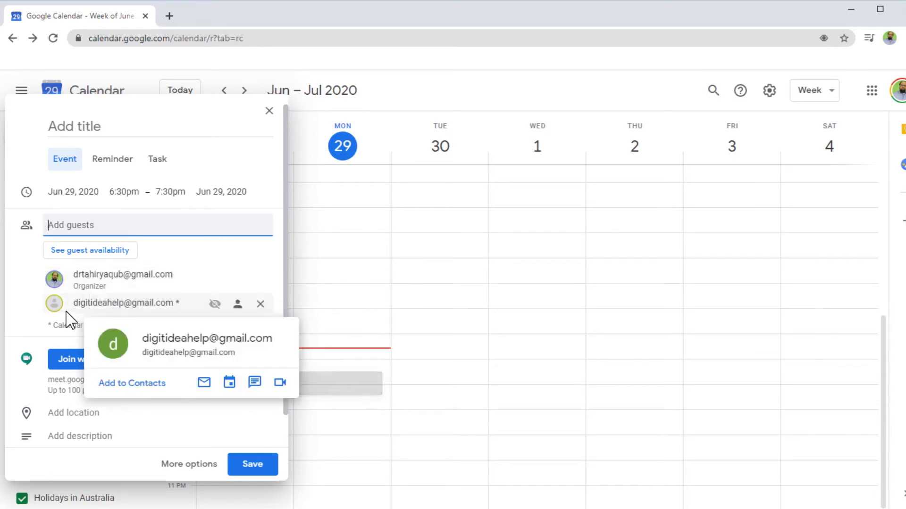
click(115, 439)
text(U)
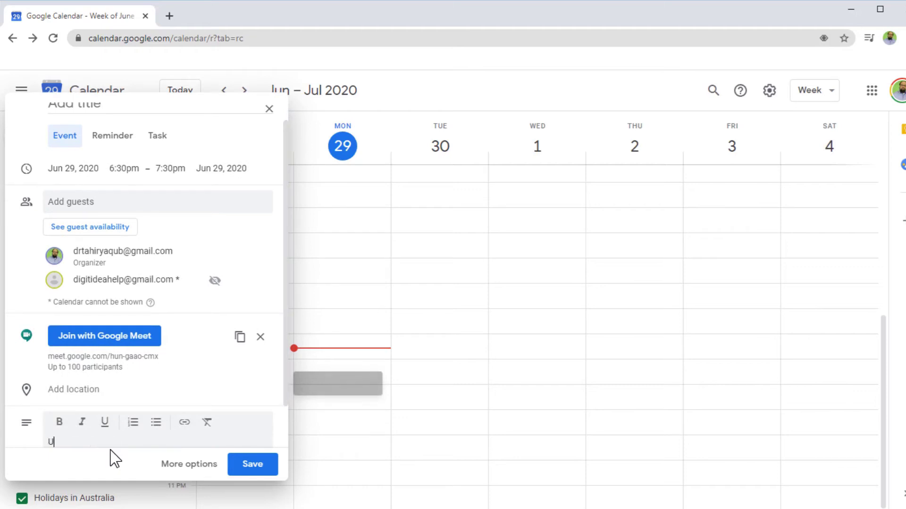
text(rgent )
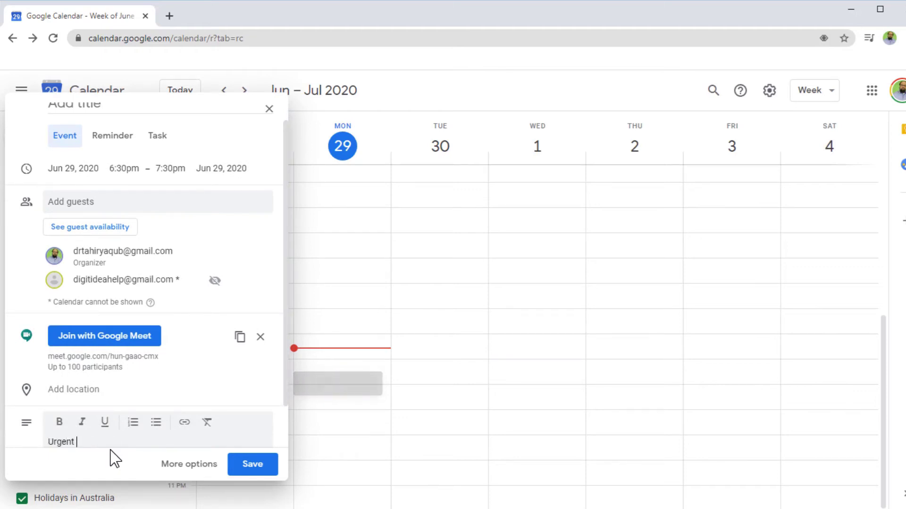
text(Meeting)
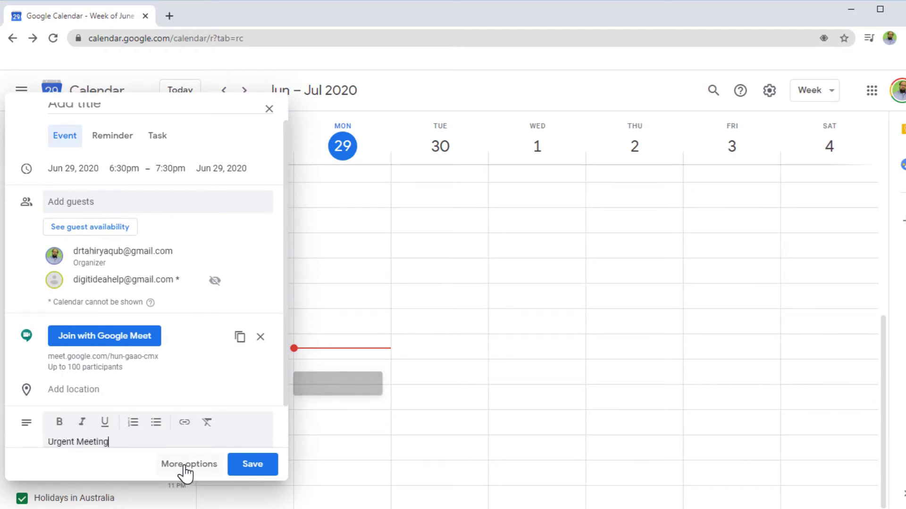
- In the full event details, set the on-screen notification to 1 hour before the start
click(186, 467)
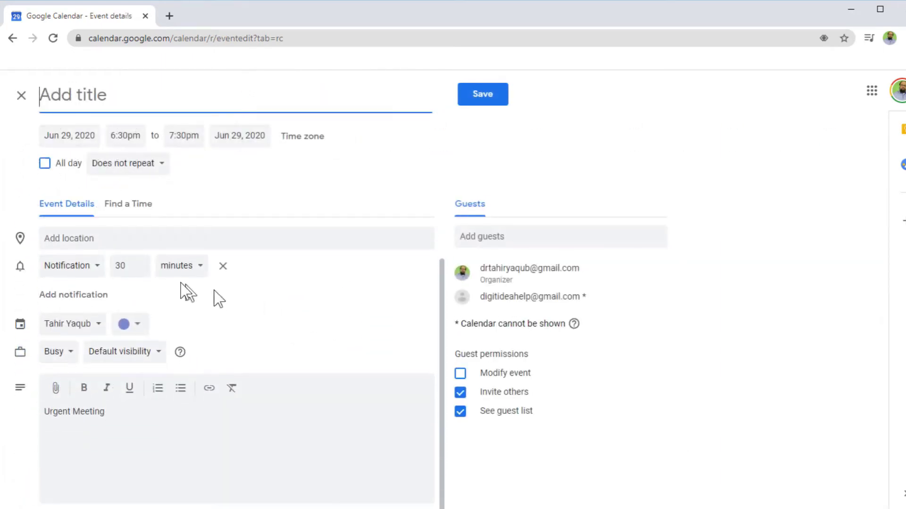
click(98, 322)
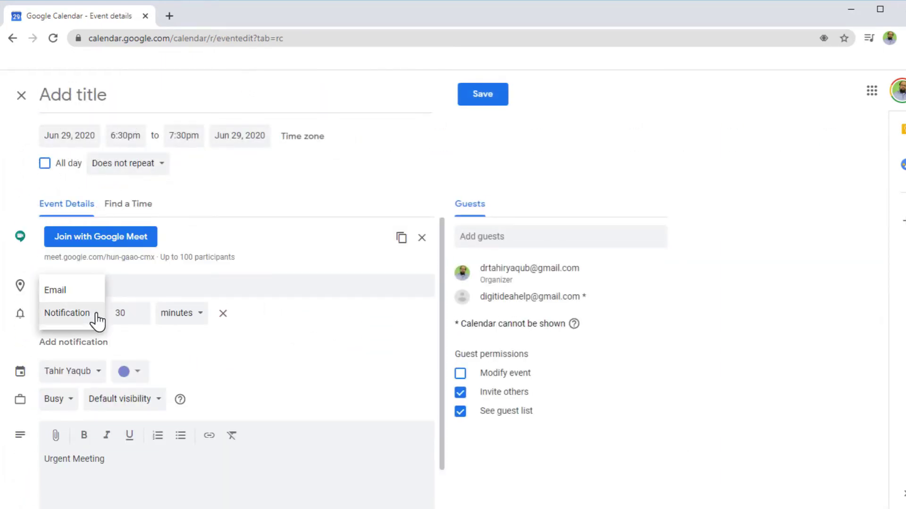
click(98, 321)
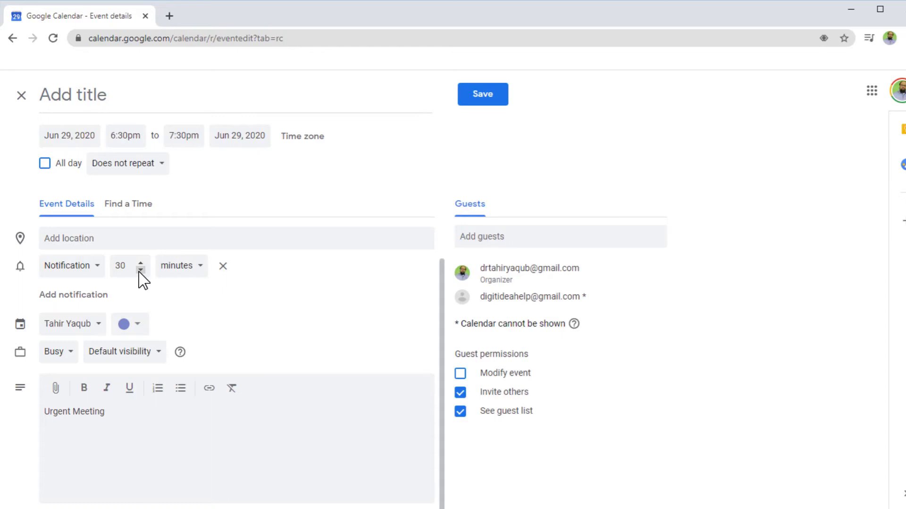
click(140, 270)
click(187, 266)
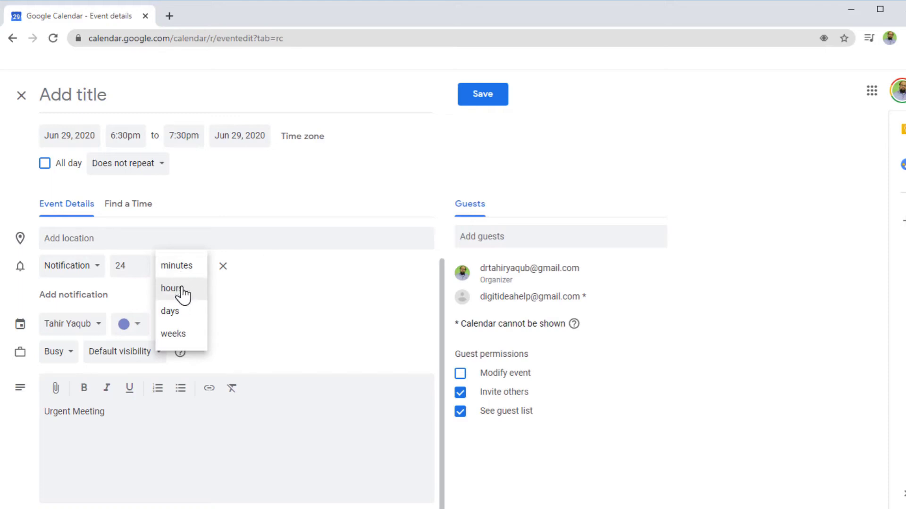
click(181, 290)
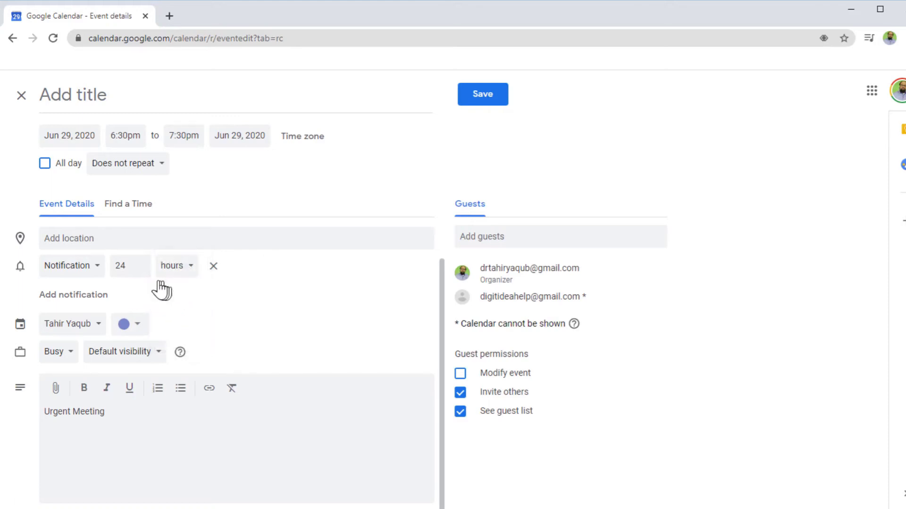
click(137, 269)
drag(128, 266, 21, 264)
click(203, 308)
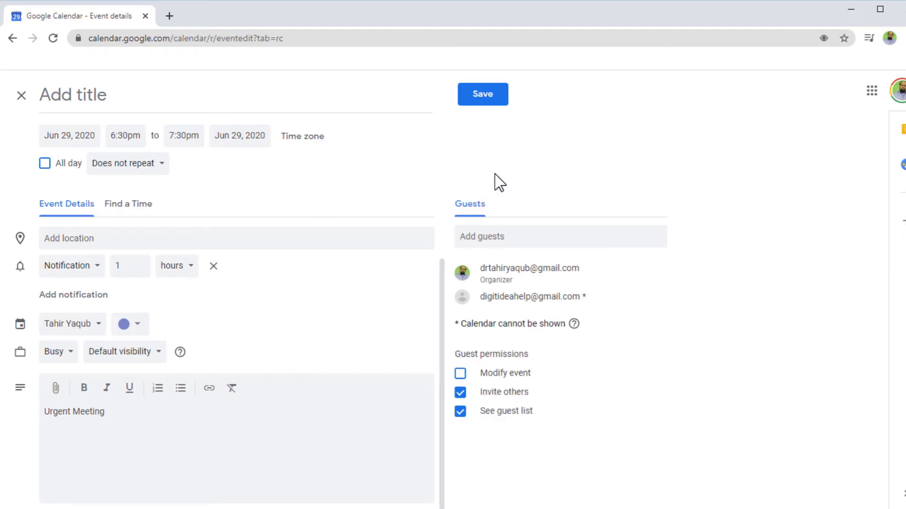
- Save the Monday Jun 29 6:30–7:30pm event and send the guest invitation emails
click(481, 96)
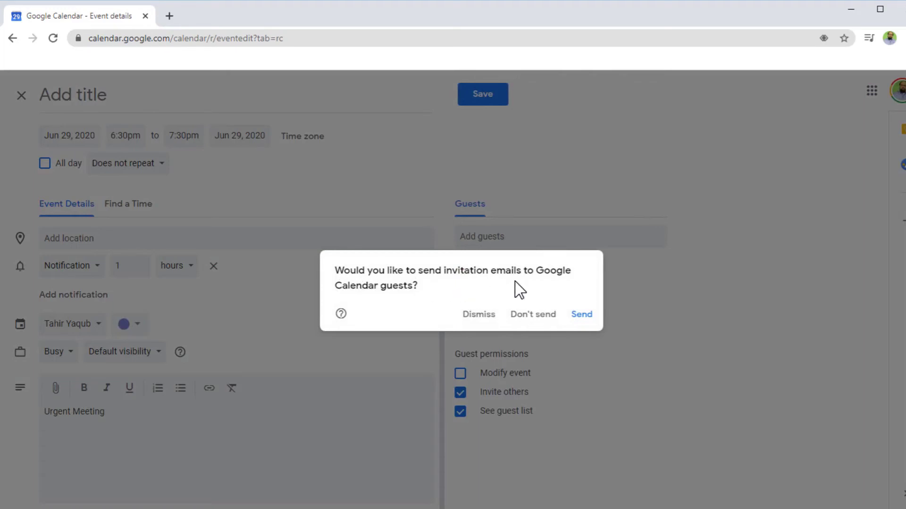
click(584, 316)
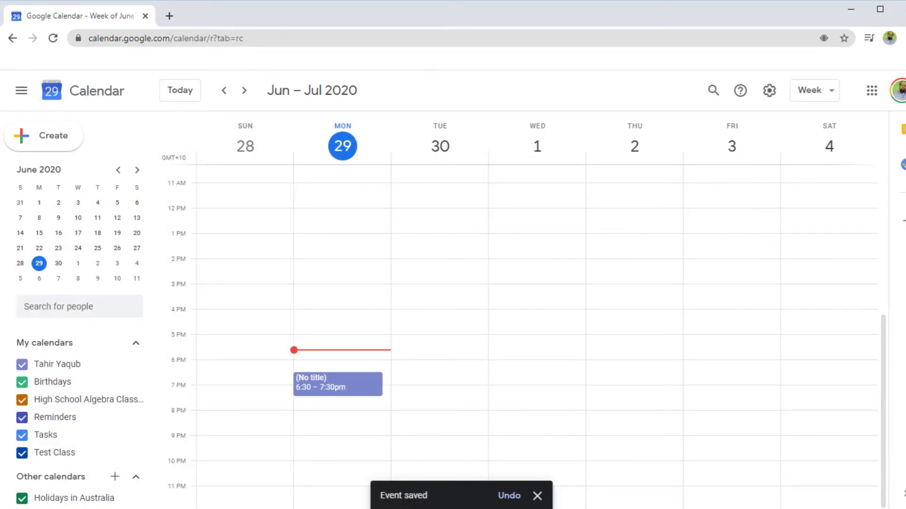
- In a new browser tab, continue signing in to the guest's Google account
click(169, 16)
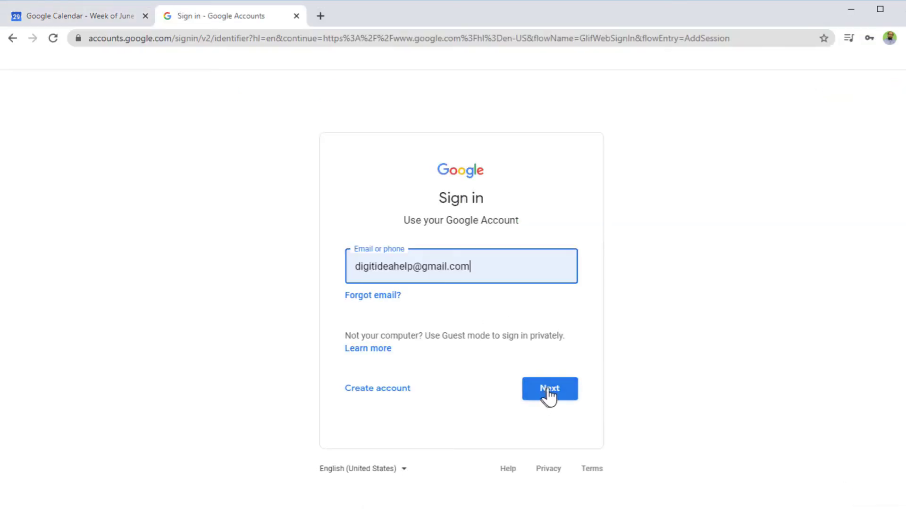
click(545, 394)
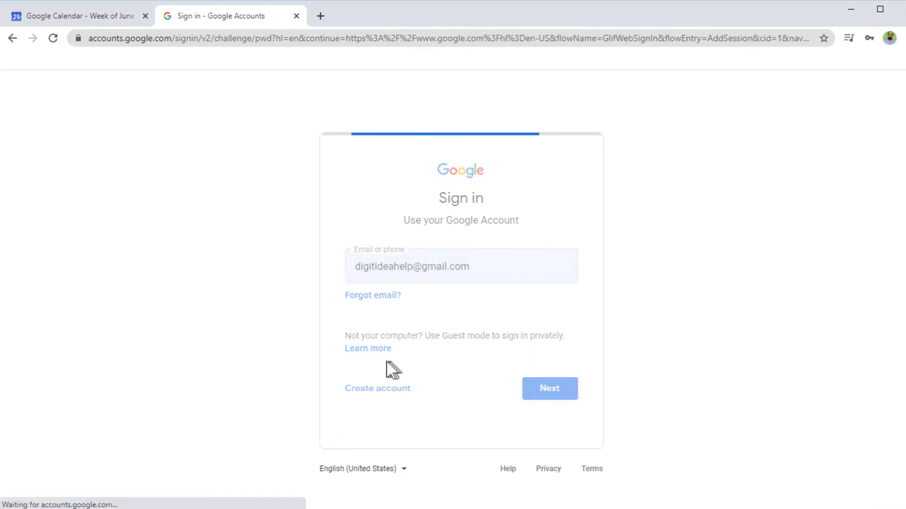